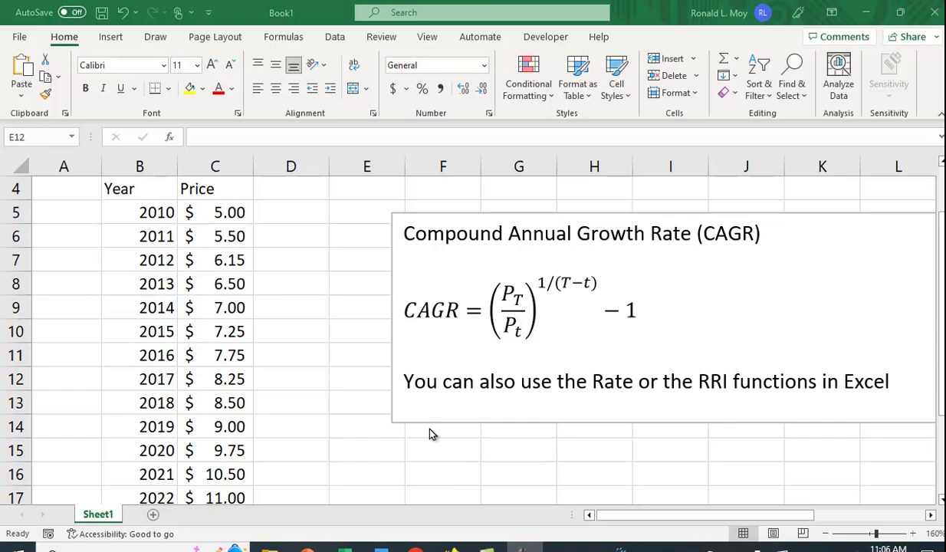
Step: Start the CAGR formula in C19 by dividing the 2022 price by the 2010 price, =(C17/C5)
{"action": "scroll", "coordinate": [431, 435], "scroll_direction": "down", "scroll_amount": 1}
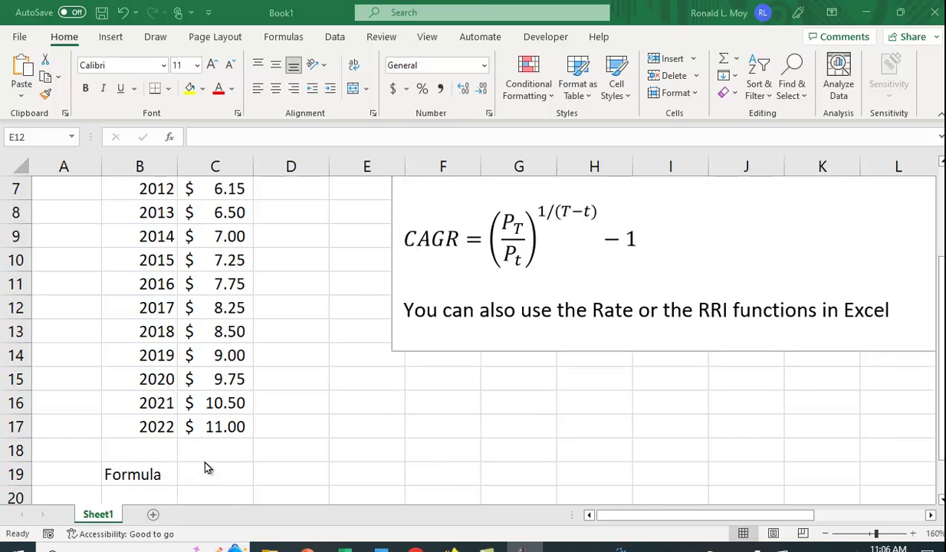
{"action": "left_click", "coordinate": [217, 473]}
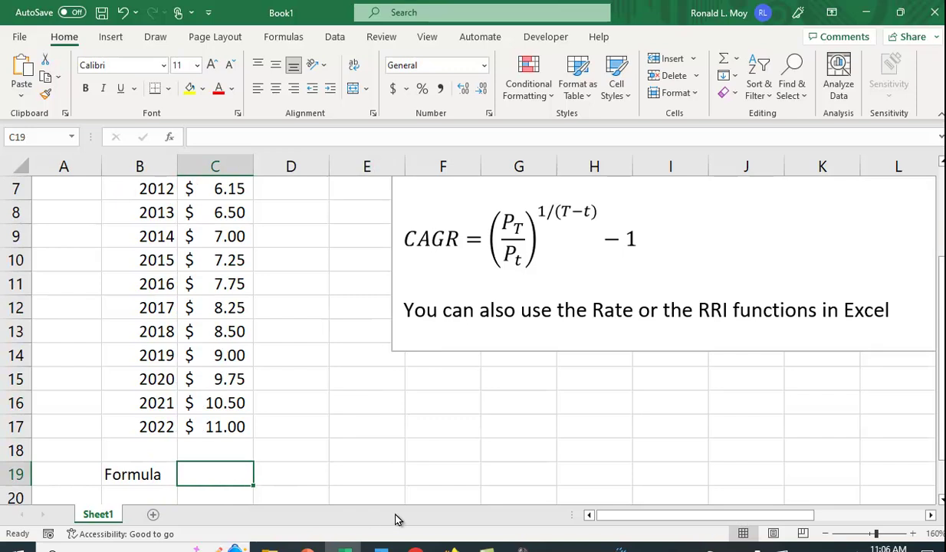
{"action": "type", "text": "="}
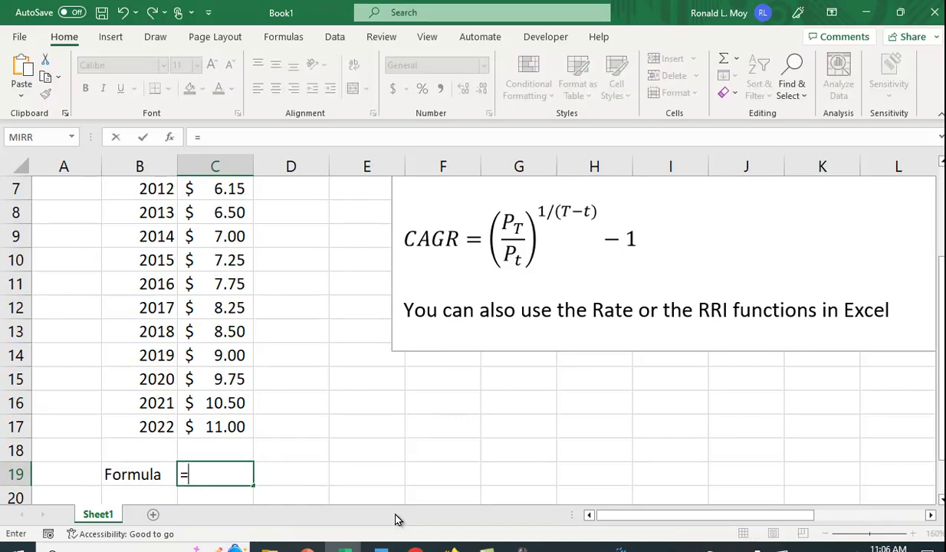
{"action": "type", "text": "("}
{"action": "scroll", "coordinate": [226, 416], "scroll_direction": "up", "scroll_amount": 2}
{"action": "scroll", "coordinate": [240, 443], "scroll_direction": "down", "scroll_amount": 2}
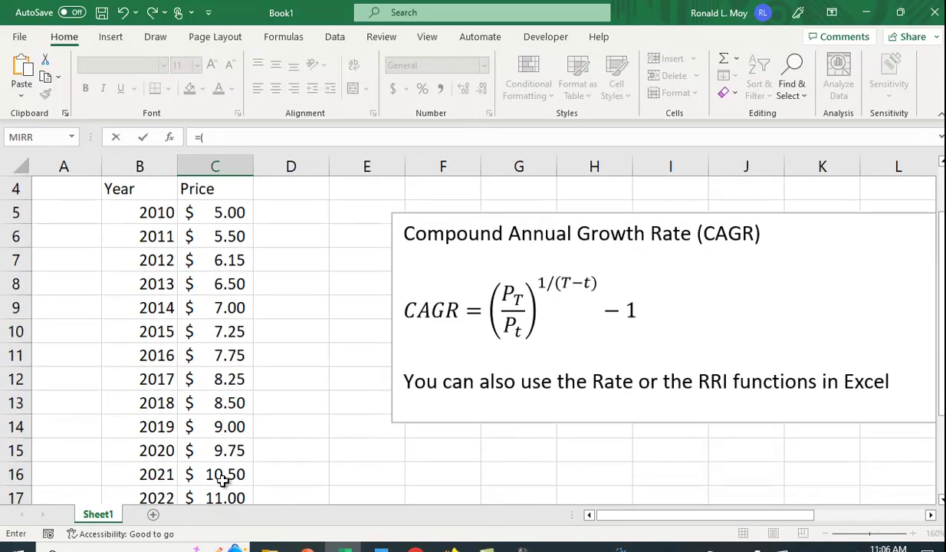
{"action": "left_click", "coordinate": [230, 426]}
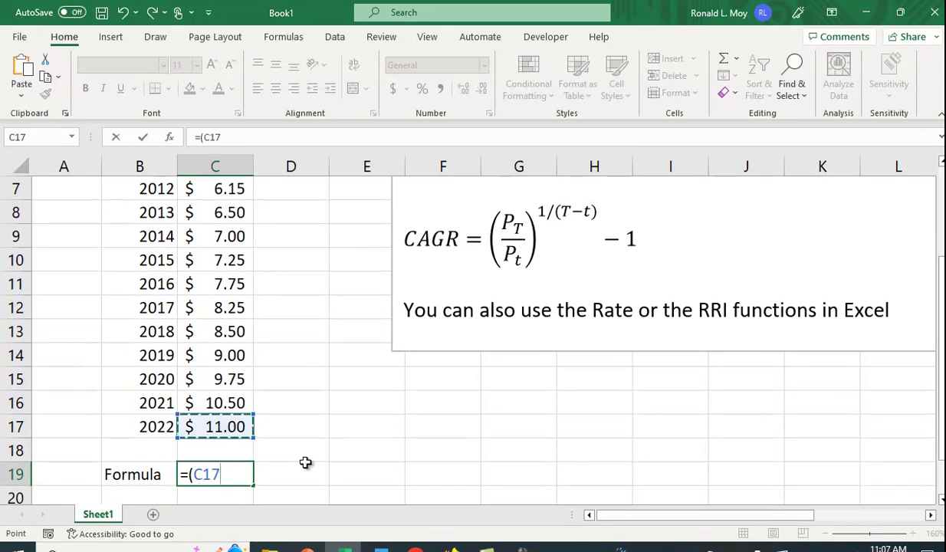
{"action": "type", "text": "/"}
{"action": "scroll", "coordinate": [305, 463], "scroll_direction": "up", "scroll_amount": 2}
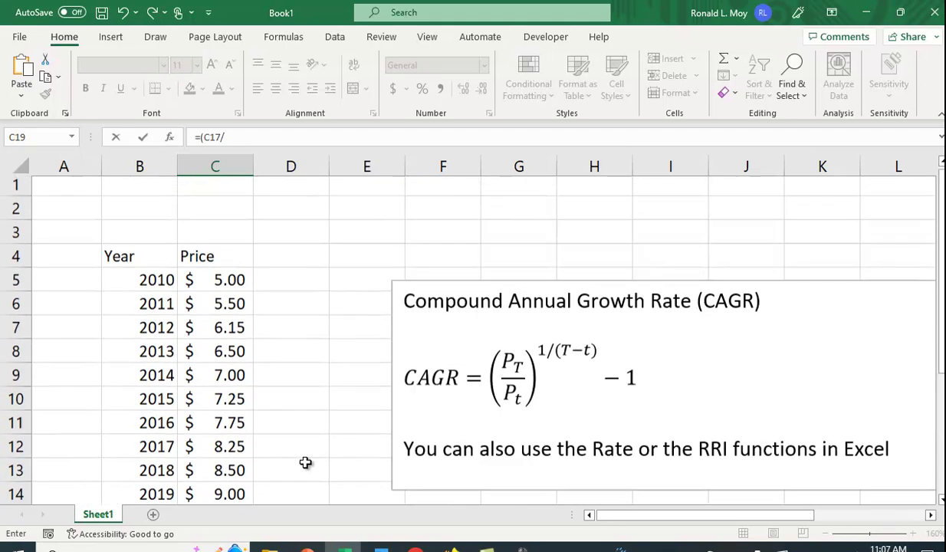
{"action": "left_click", "coordinate": [222, 285]}
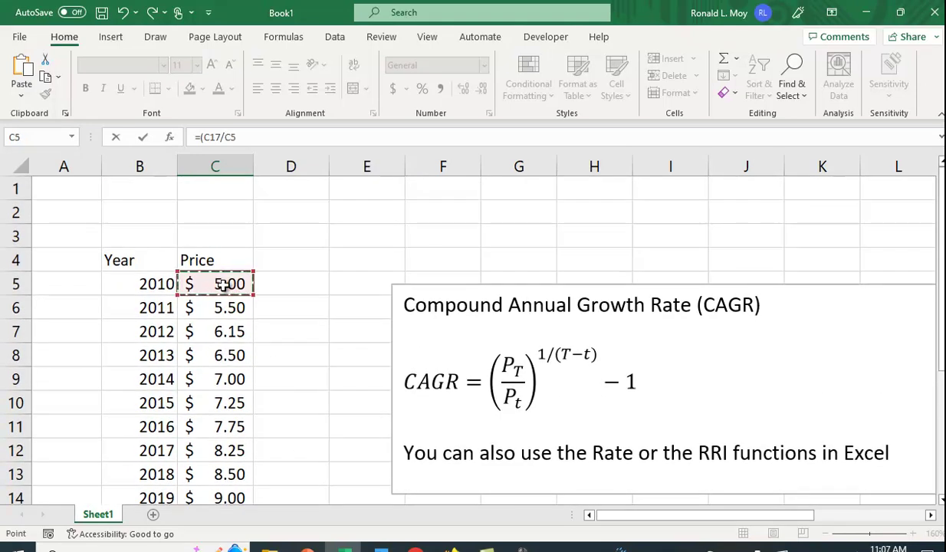
{"action": "type", "text": ")"}
{"action": "scroll", "coordinate": [243, 279], "scroll_direction": "down", "scroll_amount": 2}
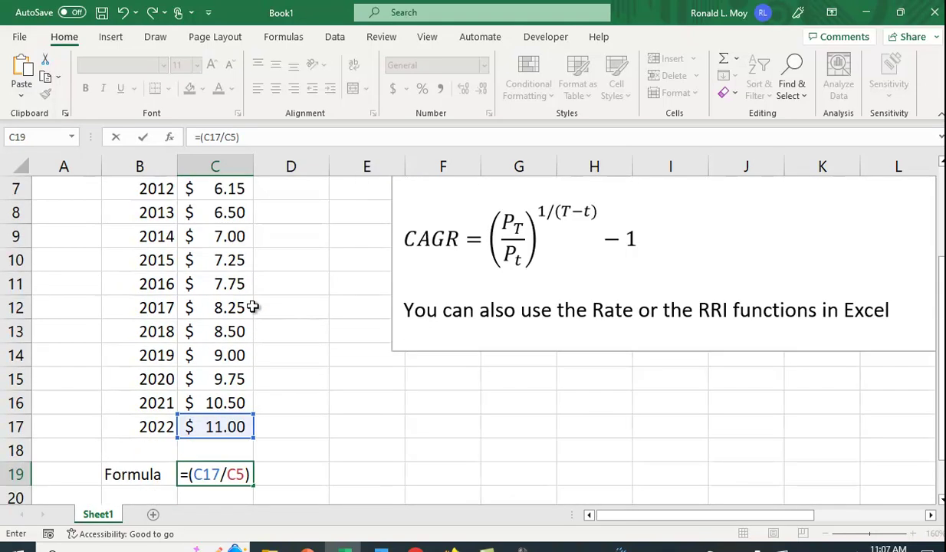
Step: Complete the C19 formula by raising the price ratio to the power (1/12) and subtracting 1
{"action": "type", "text": "^"}
{"action": "type", "text": "(1/1"}
{"action": "type", "text": "2"}
{"action": "key", "text": "BackSpace"}
{"action": "type", "text": "12"}
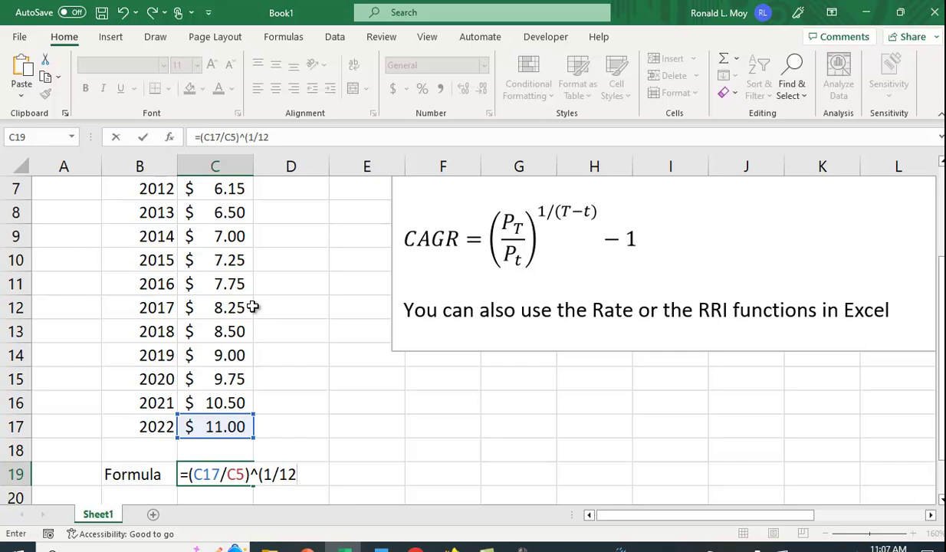
{"action": "type", "text": ")-1"}
{"action": "key", "text": "Return"}
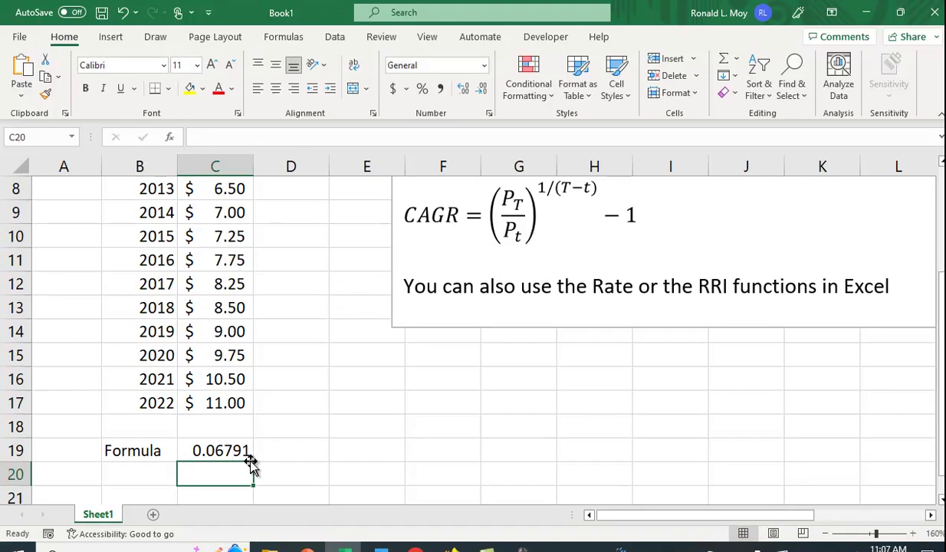
Step: Format the CAGR result in C19 as a percentage with three decimal places
{"action": "left_click", "coordinate": [231, 449]}
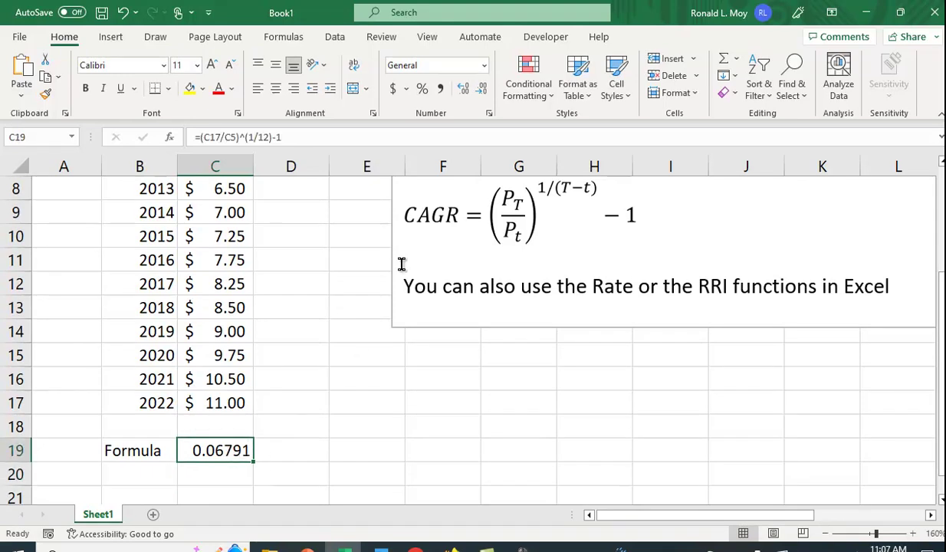
{"action": "left_click", "coordinate": [421, 92]}
{"action": "left_click", "coordinate": [464, 92]}
{"action": "left_click", "coordinate": [464, 92]}
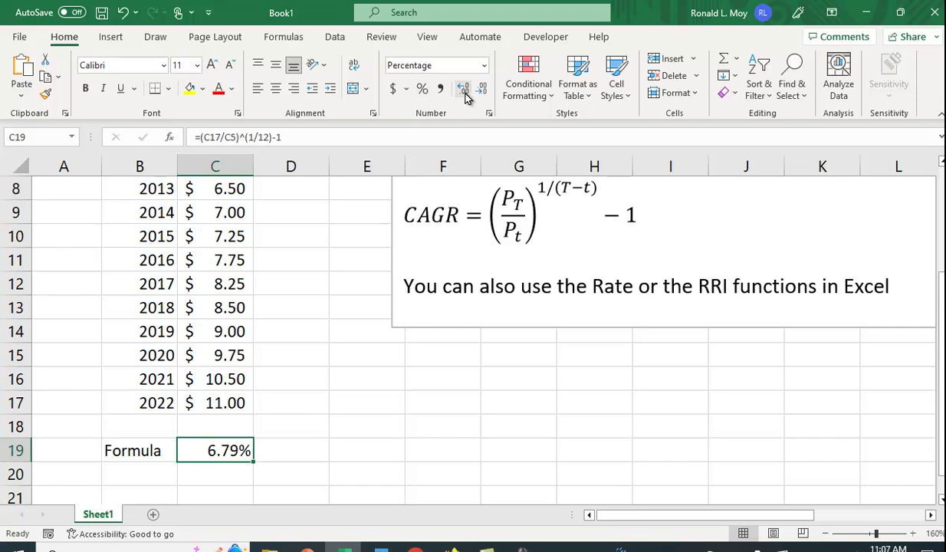
{"action": "left_click", "coordinate": [465, 92]}
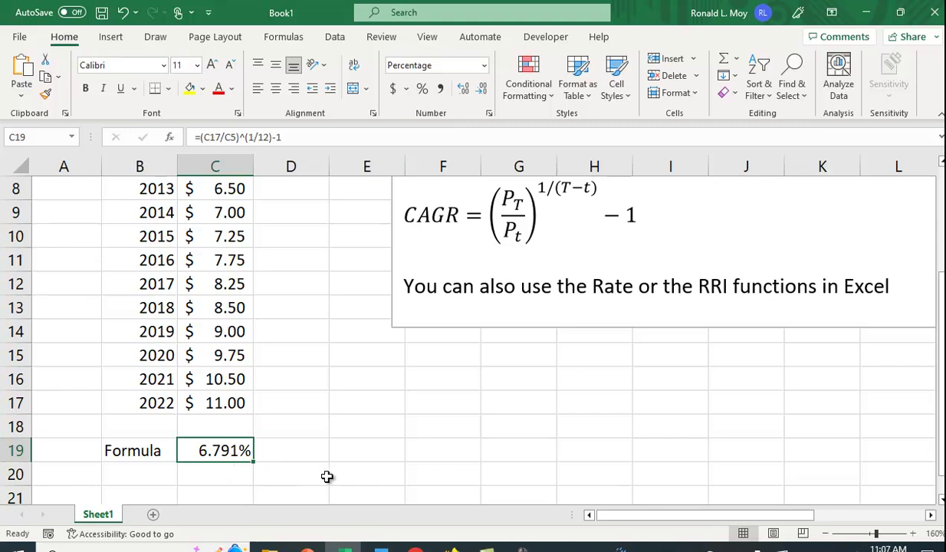
Step: Label cell B20 as "Rate" below the Formula label
{"action": "left_click", "coordinate": [159, 480]}
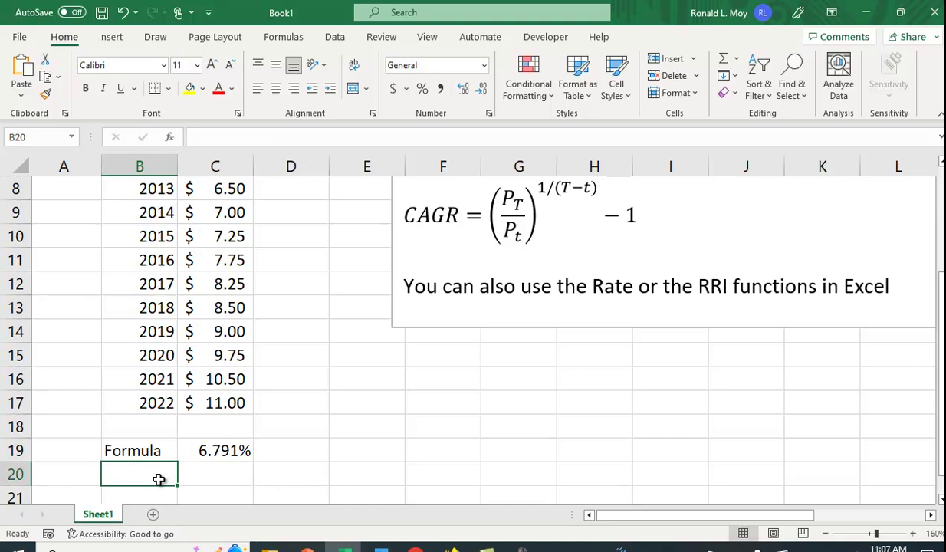
{"action": "type", "text": "Rate"}
{"action": "key", "text": "Tab"}
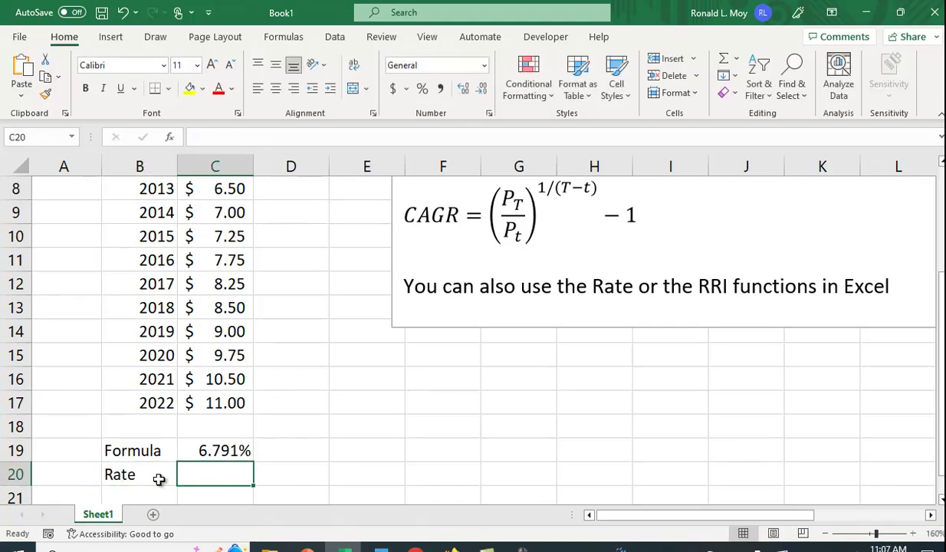
Step: Start a RATE function in C20 with 12 periods and a payment of 0
{"action": "type", "text": "=rate("}
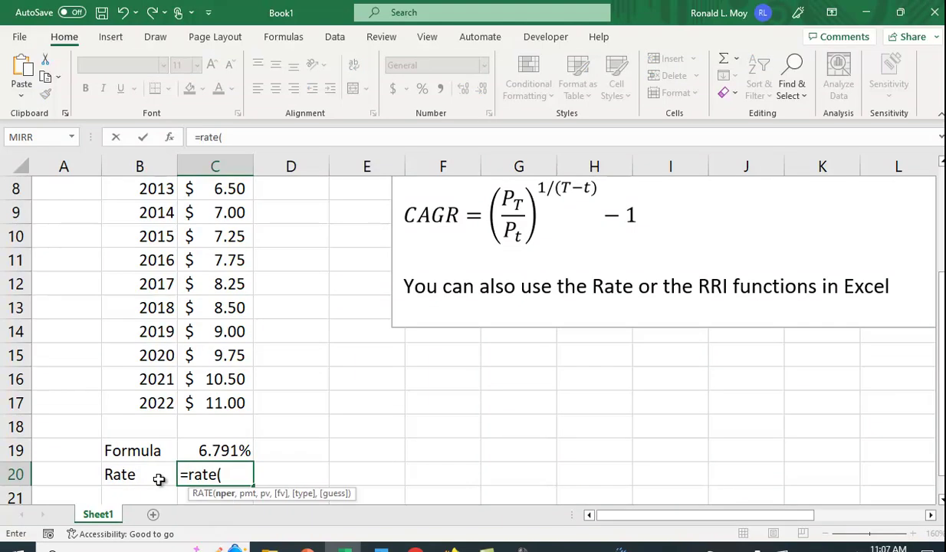
{"action": "type", "text": "12,"}
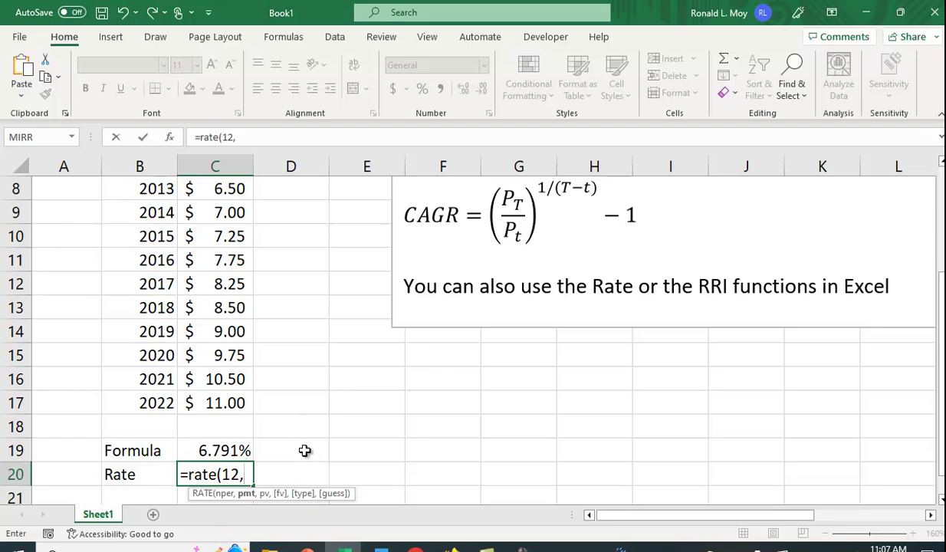
{"action": "scroll", "coordinate": [299, 441], "scroll_direction": "down", "scroll_amount": 1}
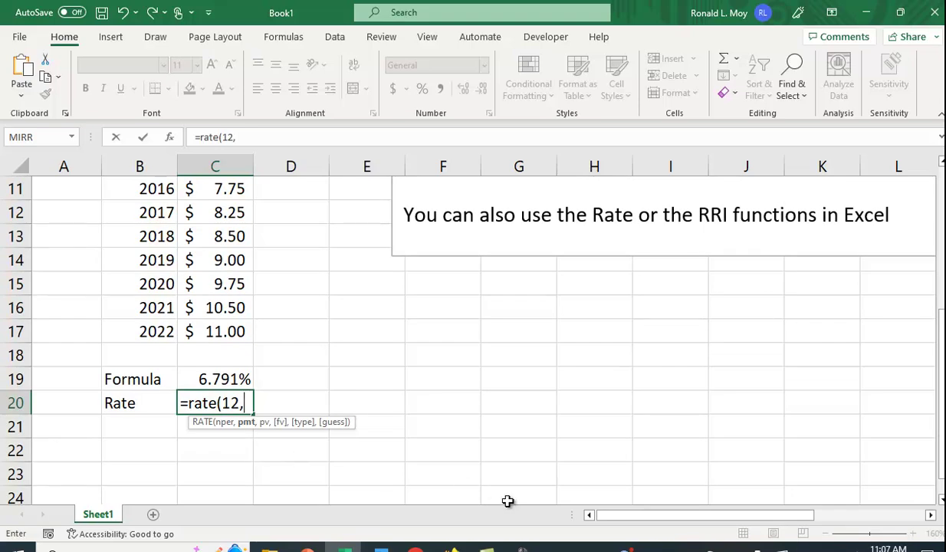
{"action": "type", "text": "0"}
{"action": "scroll", "coordinate": [507, 500], "scroll_direction": "up", "scroll_amount": 2}
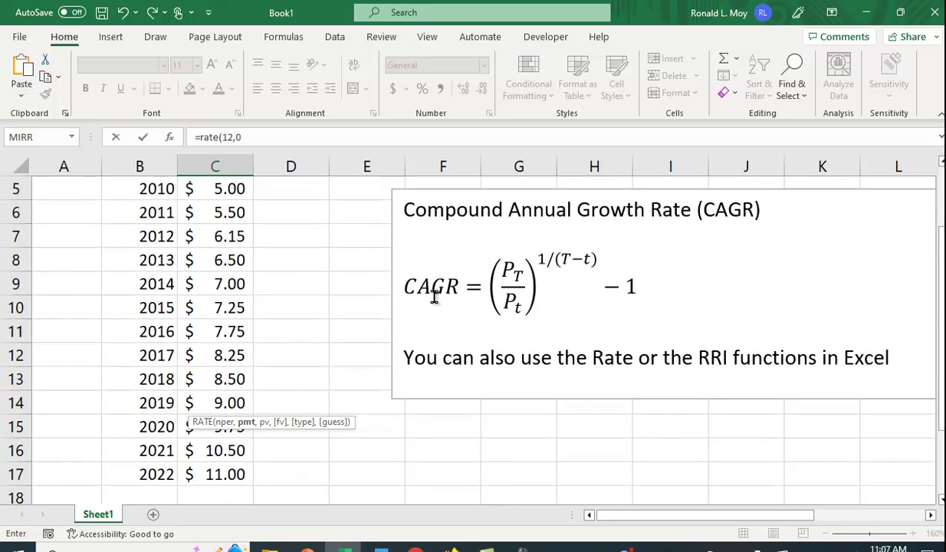
{"action": "scroll", "coordinate": [308, 355], "scroll_direction": "down", "scroll_amount": 1}
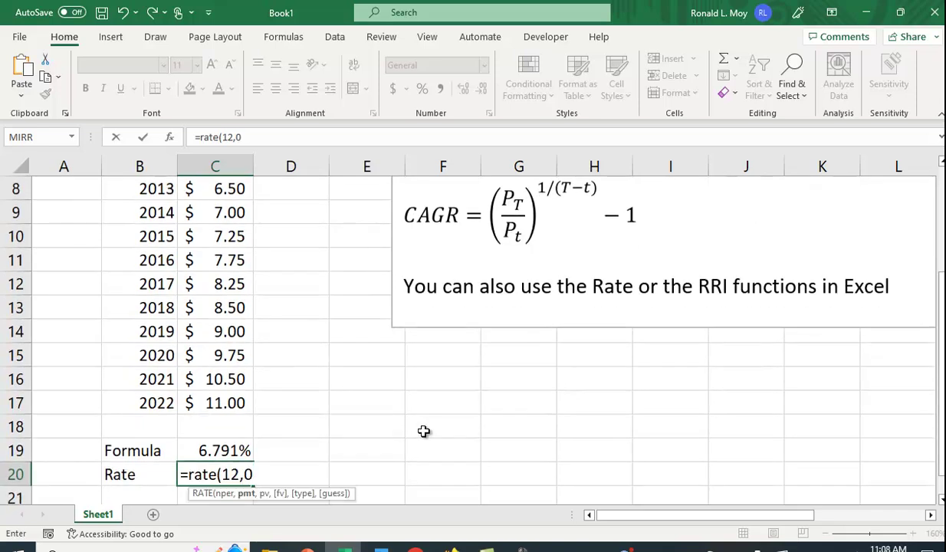
Step: Finish the RATE function in C20 with -C5 as present value and C17 as future value
{"action": "type", "text": ",-"}
{"action": "scroll", "coordinate": [380, 399], "scroll_direction": "up", "scroll_amount": 2}
{"action": "left_click", "coordinate": [244, 262]}
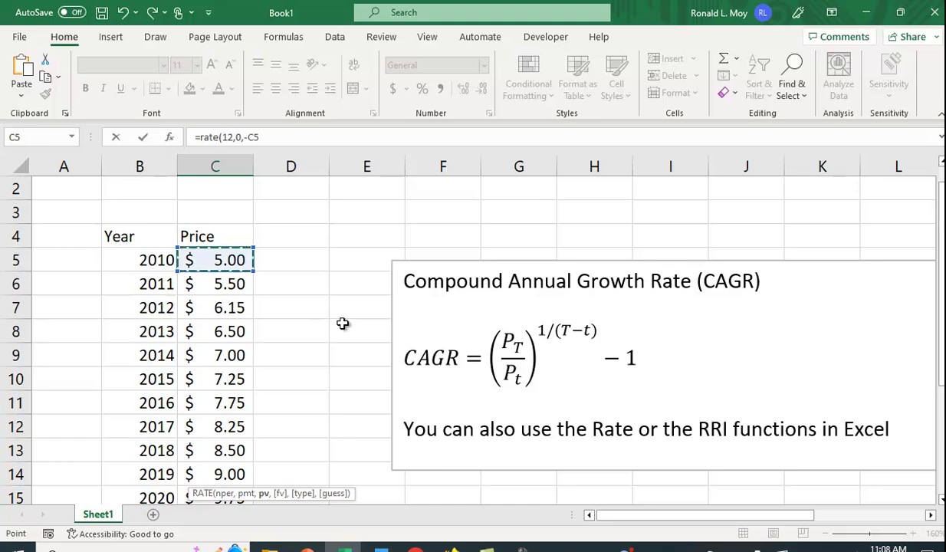
{"action": "type", "text": ","}
{"action": "scroll", "coordinate": [322, 330], "scroll_direction": "down", "scroll_amount": 2}
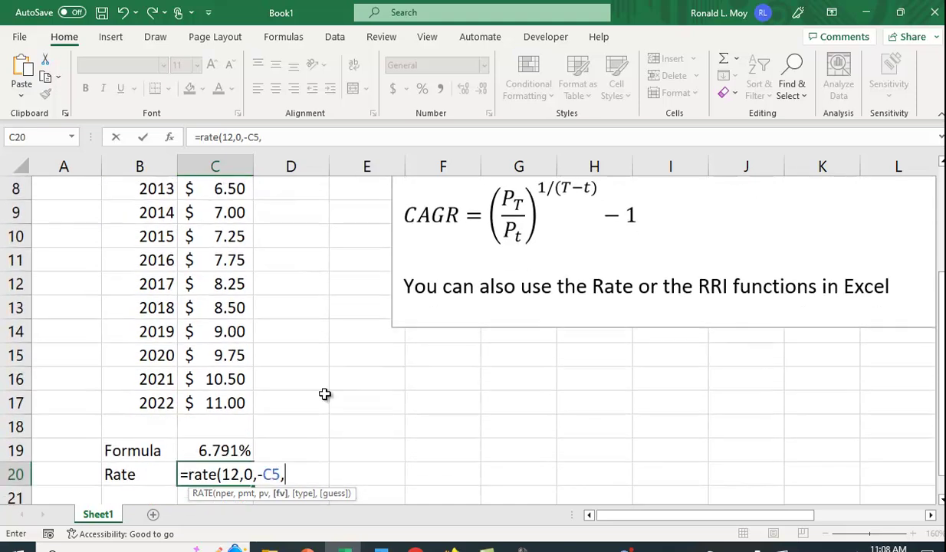
{"action": "scroll", "coordinate": [323, 396], "scroll_direction": "down", "scroll_amount": 1}
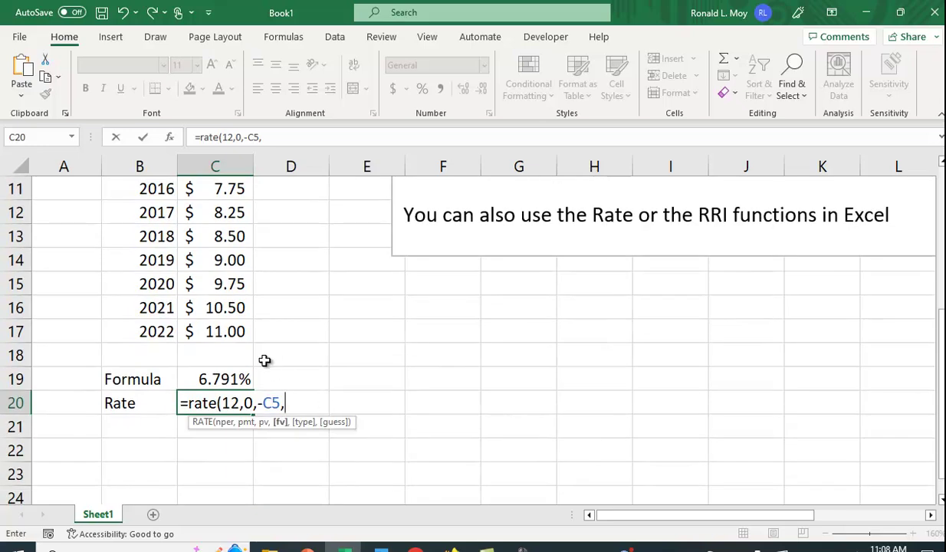
{"action": "left_click", "coordinate": [233, 332]}
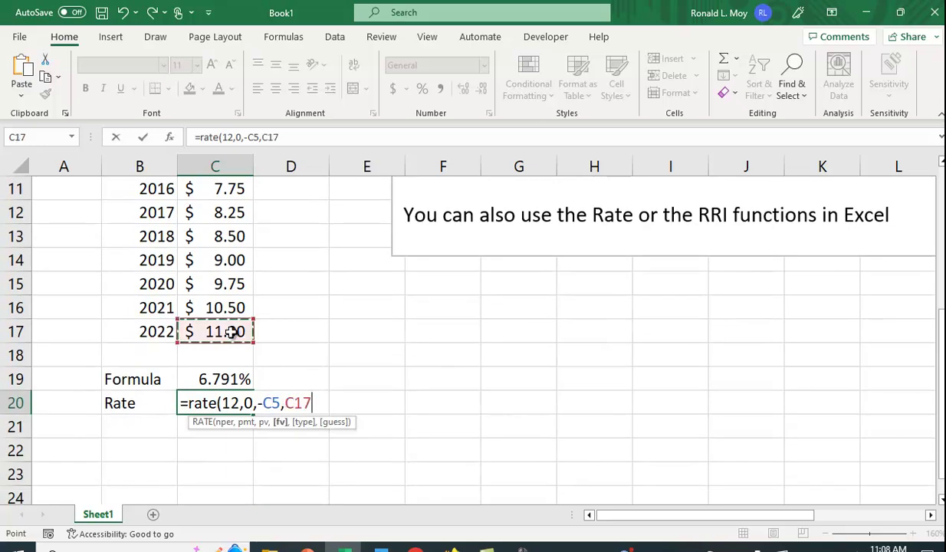
{"action": "type", "text": ")"}
{"action": "key", "text": "Return"}
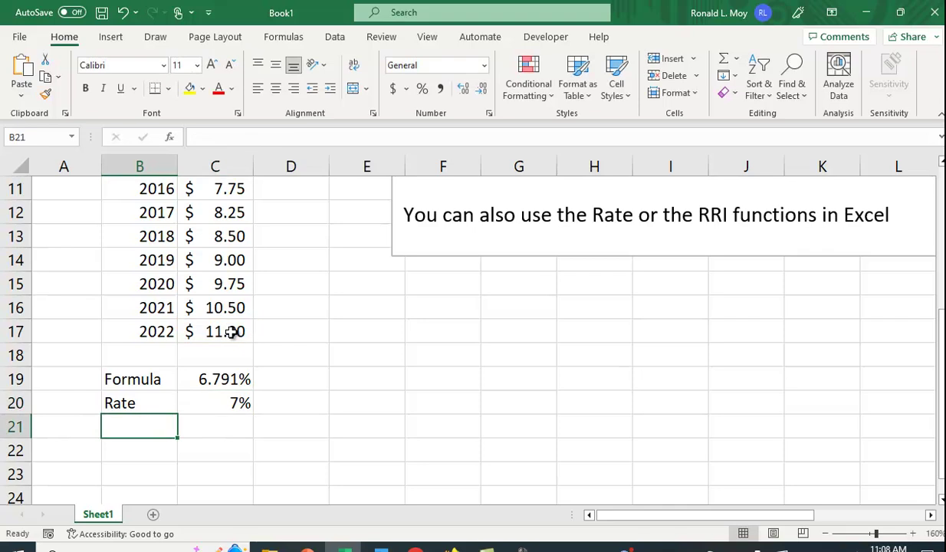
Step: Show the RATE result in C20 with three decimal places
{"action": "scroll", "coordinate": [232, 331], "scroll_direction": "up", "scroll_amount": 1}
{"action": "left_click", "coordinate": [224, 474]}
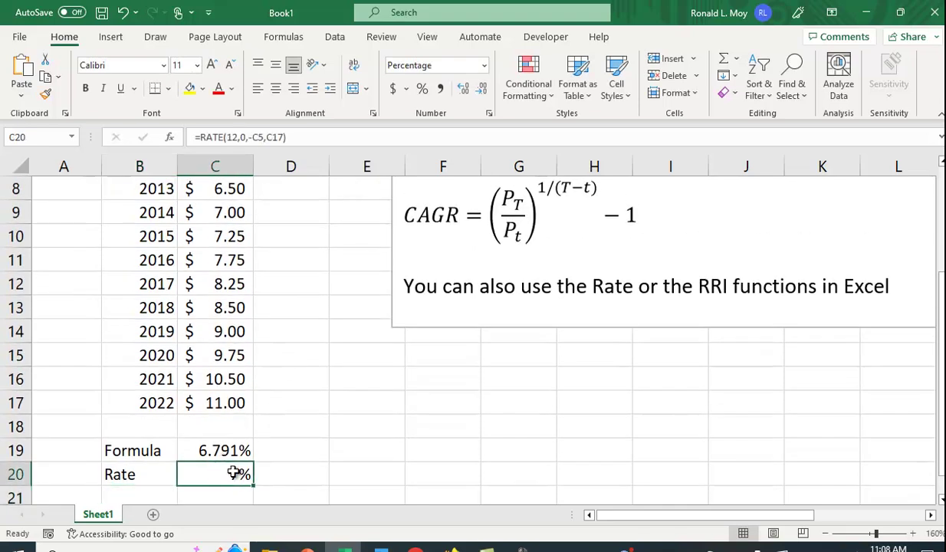
{"action": "left_click", "coordinate": [462, 90]}
{"action": "left_click", "coordinate": [462, 91]}
{"action": "left_click", "coordinate": [461, 91]}
Step: Label cell B21 as "RRI" below the Rate label
{"action": "scroll", "coordinate": [535, 390], "scroll_direction": "down", "scroll_amount": 1}
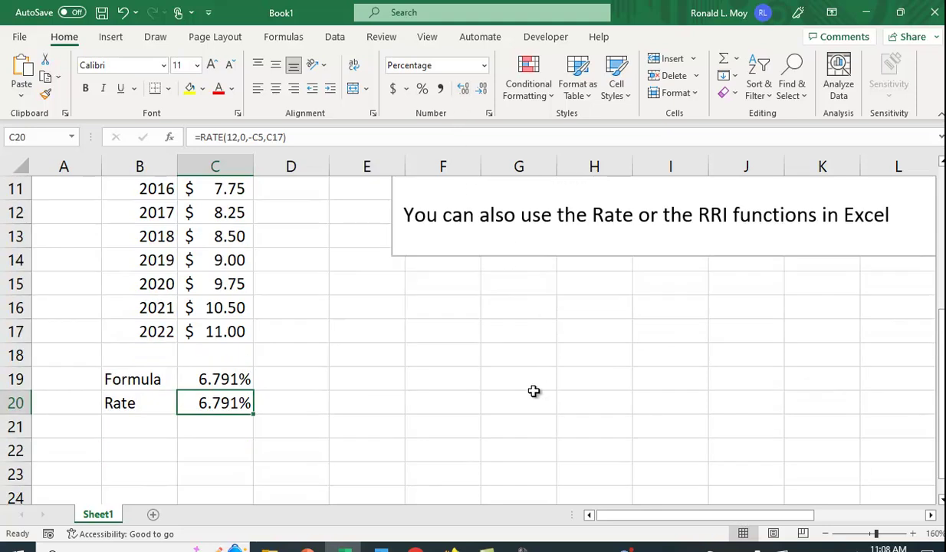
{"action": "left_click", "coordinate": [125, 421]}
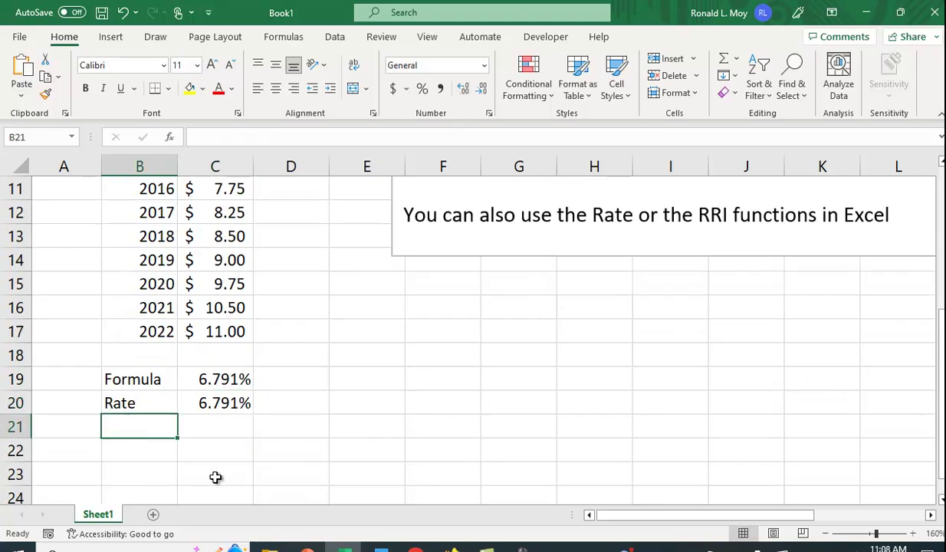
{"action": "type", "text": "RRI"}
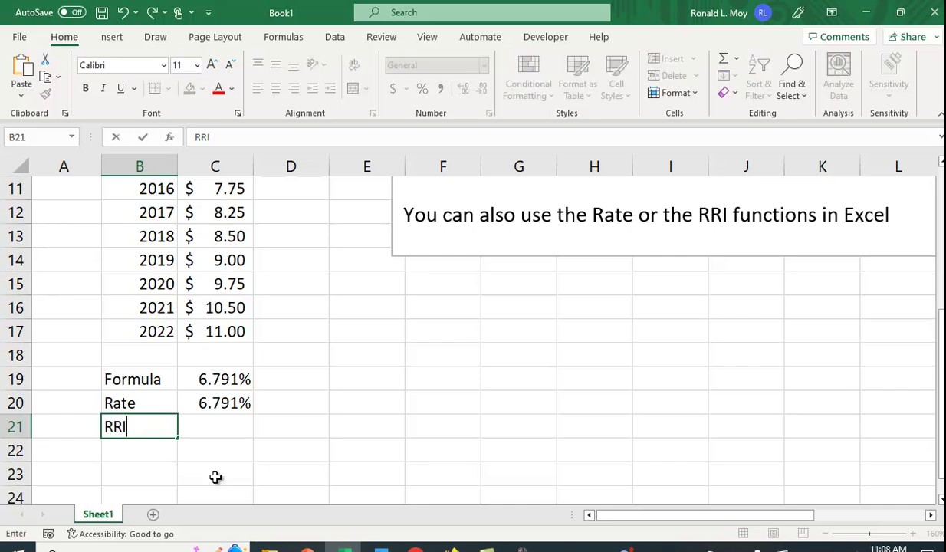
Step: Enter an RRI function in C21 with 12 periods, C5 as present value and C17 as future value
{"action": "left_click", "coordinate": [218, 430]}
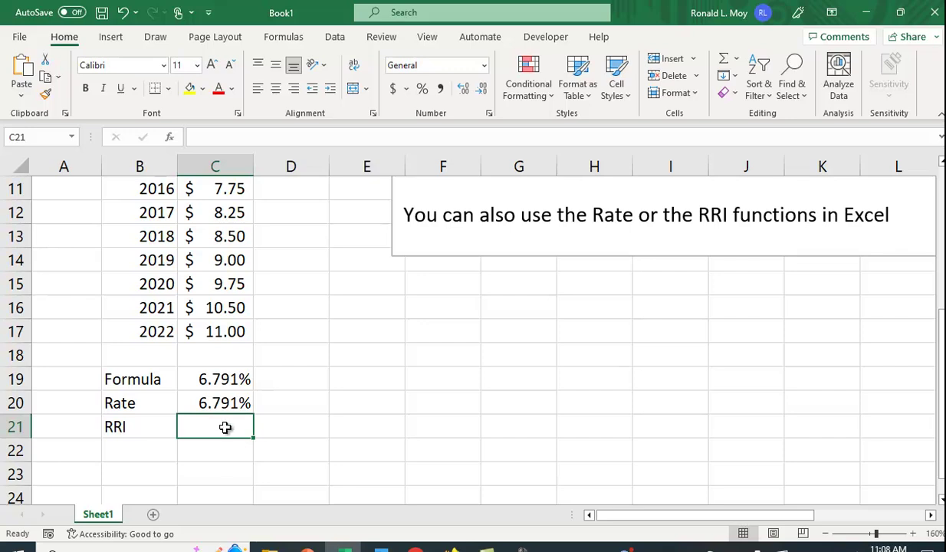
{"action": "type", "text": "="}
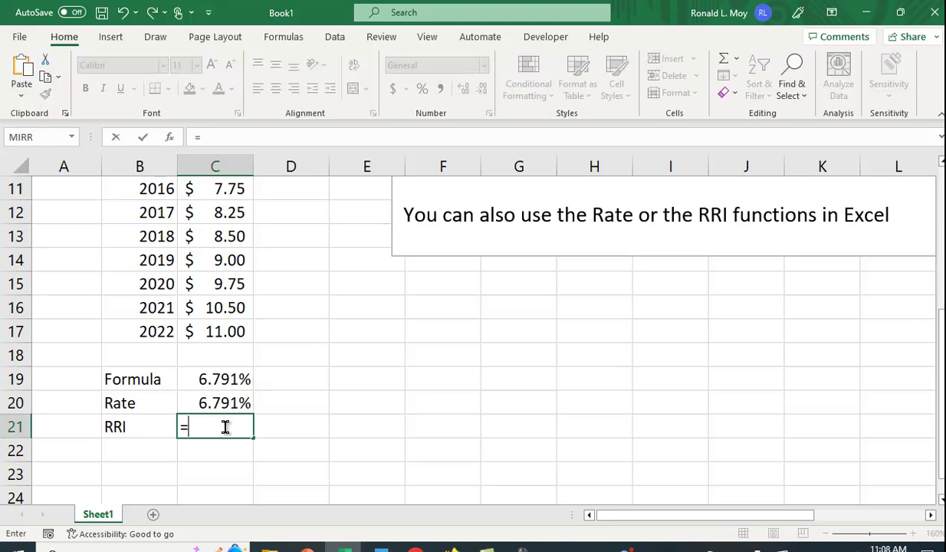
{"action": "type", "text": "rrr"}
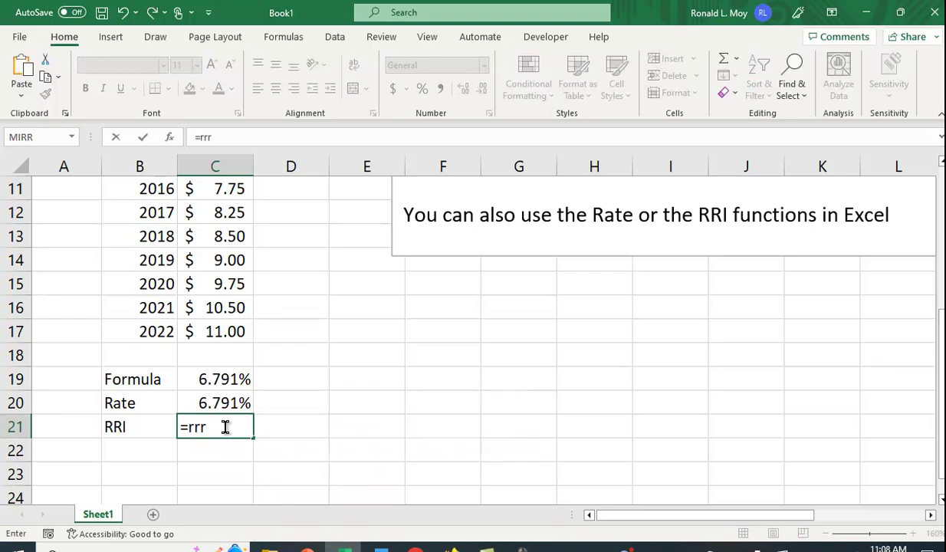
{"action": "key", "text": "BackSpace"}
{"action": "type", "text": "i(12,"}
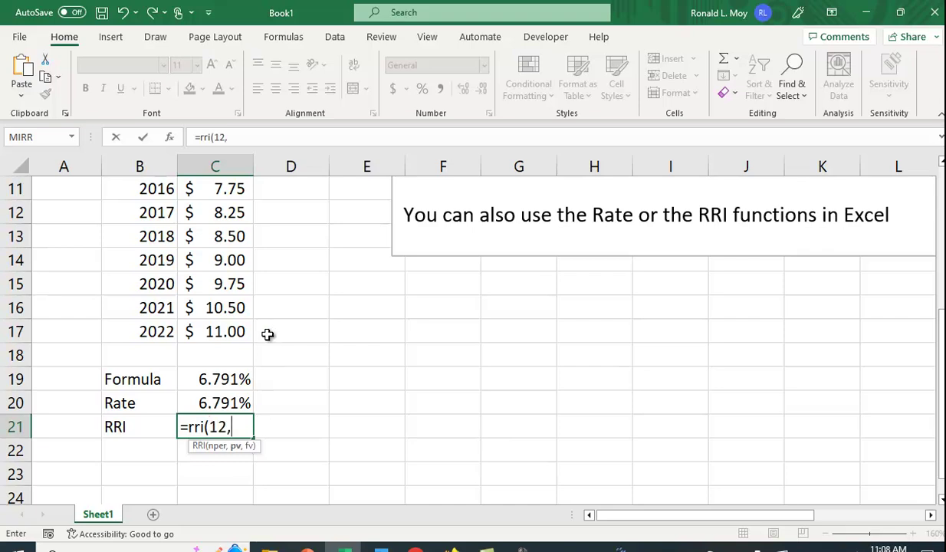
{"action": "scroll", "coordinate": [268, 331], "scroll_direction": "up", "scroll_amount": 4}
{"action": "left_click", "coordinate": [209, 287]}
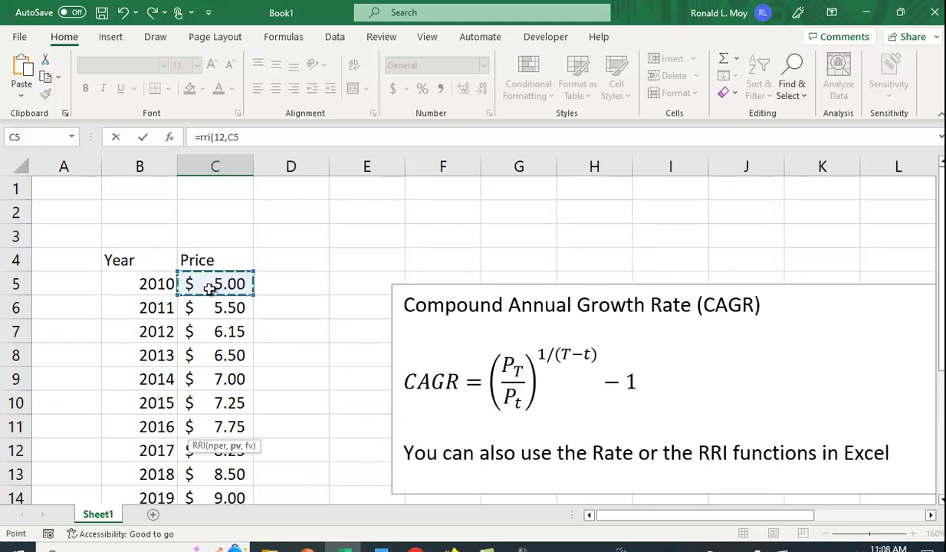
{"action": "type", "text": ","}
{"action": "scroll", "coordinate": [230, 315], "scroll_direction": "down", "scroll_amount": 4}
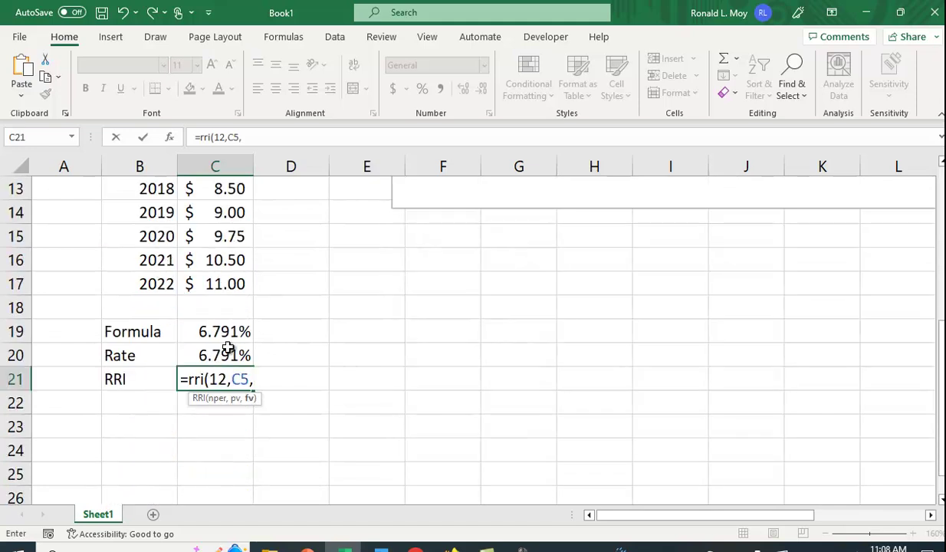
{"action": "left_click", "coordinate": [237, 285]}
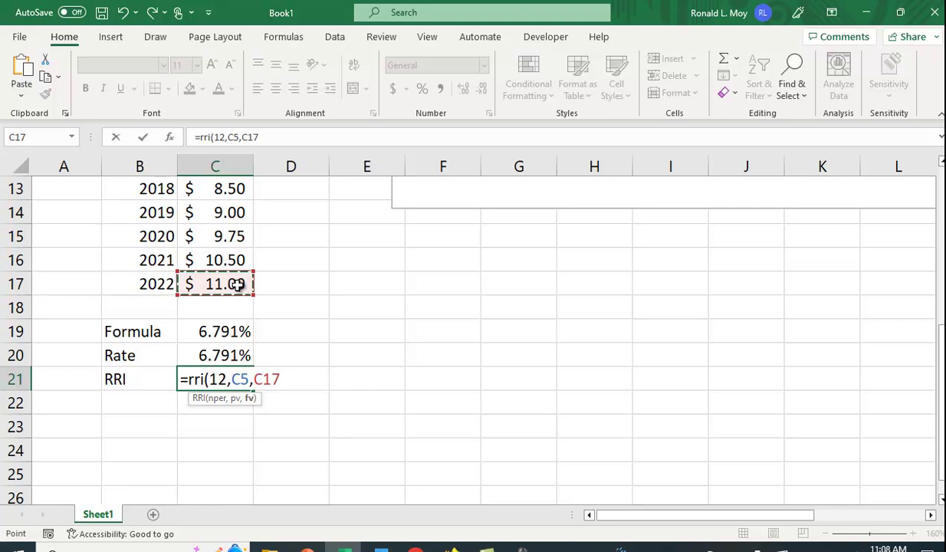
{"action": "type", "text": ")"}
{"action": "key", "text": "Return"}
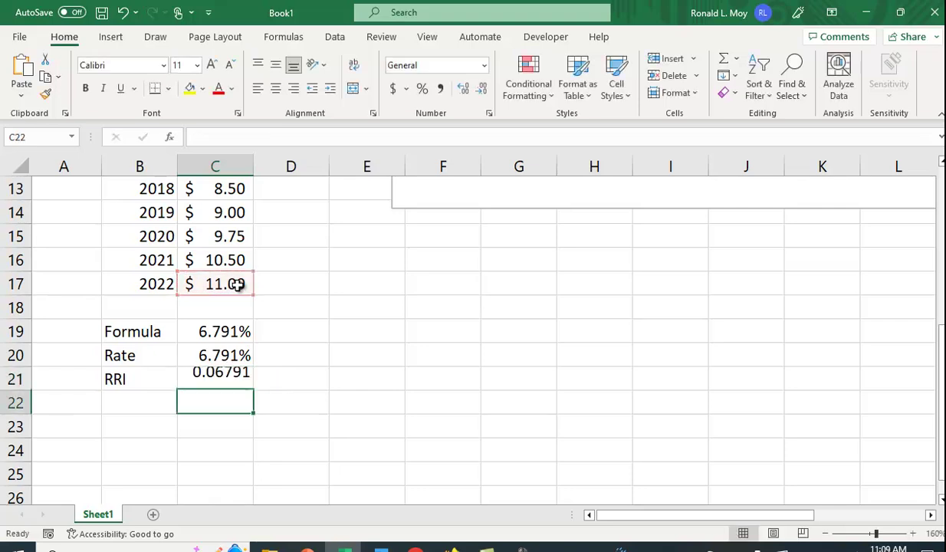
Step: Format the RRI result in C21 as a percentage with three decimal places
{"action": "left_click", "coordinate": [220, 379]}
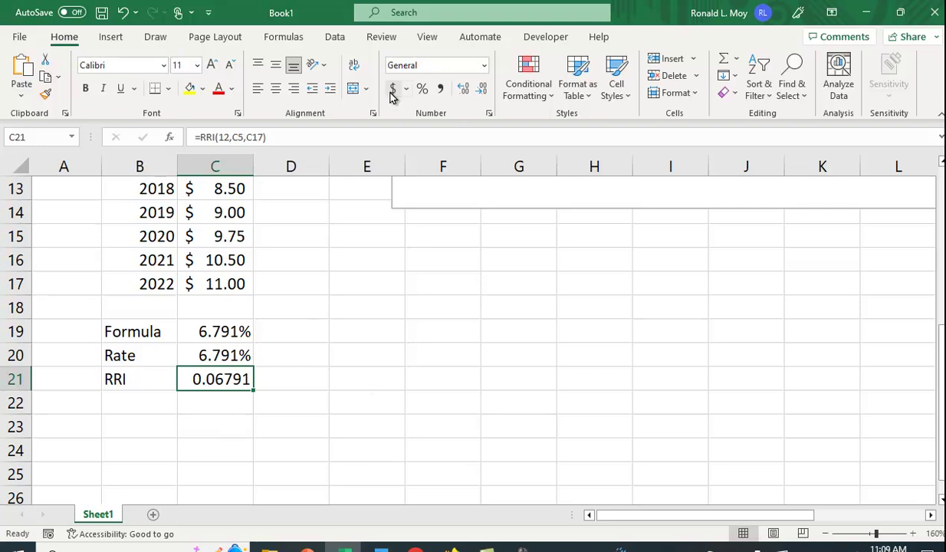
{"action": "left_click", "coordinate": [423, 89]}
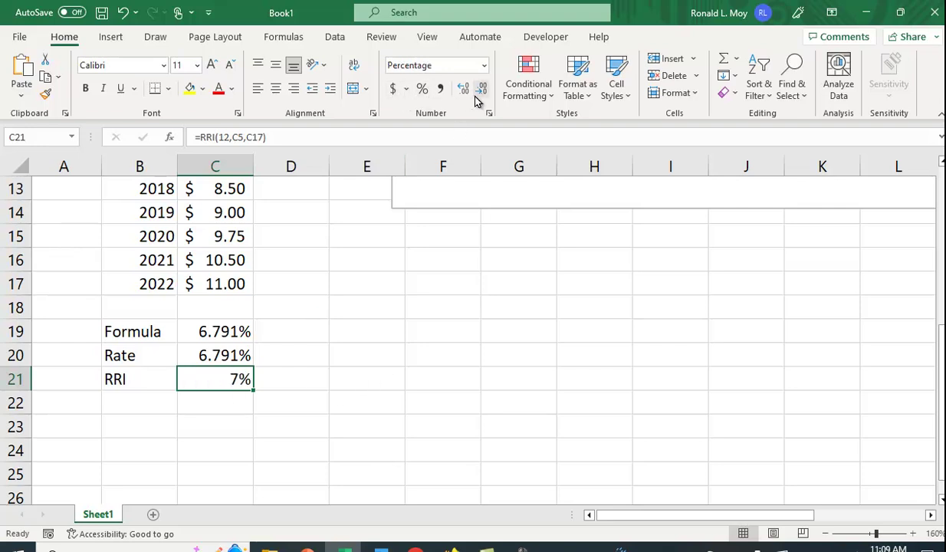
{"action": "left_click", "coordinate": [464, 89]}
{"action": "left_click", "coordinate": [464, 89]}
{"action": "left_click", "coordinate": [464, 90]}
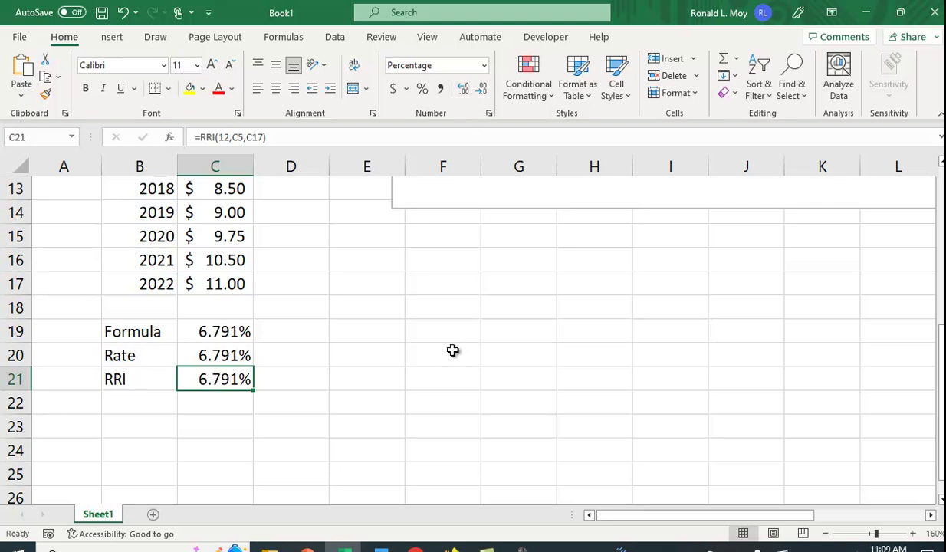
{"action": "scroll", "coordinate": [500, 411], "scroll_direction": "up", "scroll_amount": 1}
{"action": "scroll", "coordinate": [499, 411], "scroll_direction": "up", "scroll_amount": 3}
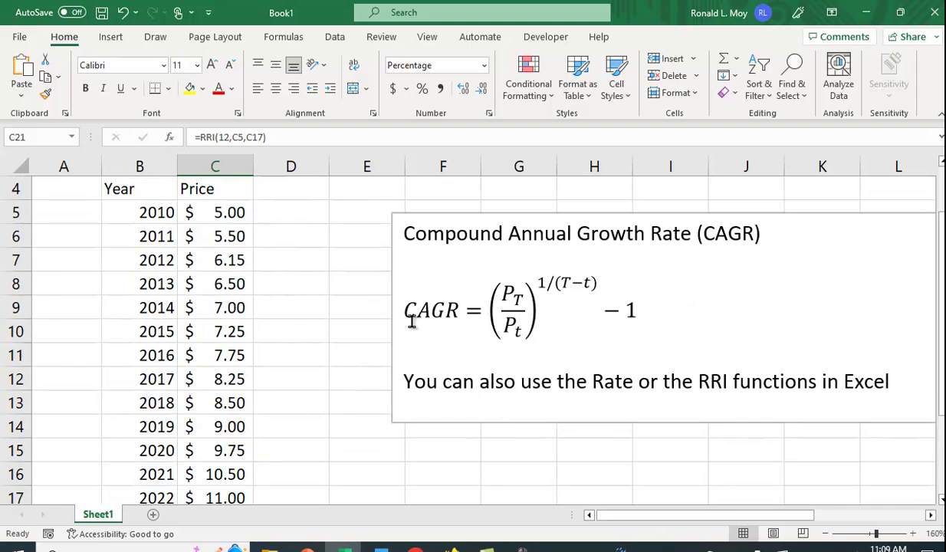
{"action": "scroll", "coordinate": [341, 296], "scroll_direction": "down", "scroll_amount": 2}
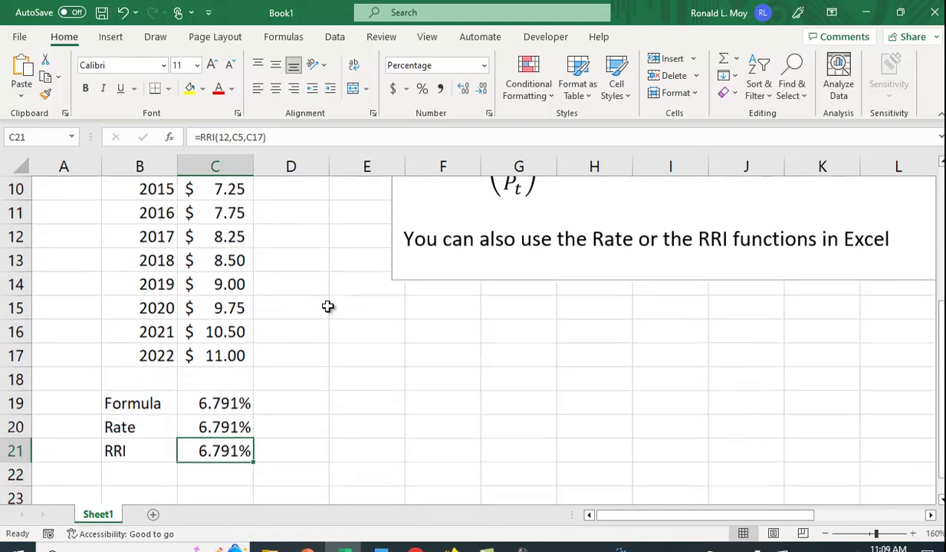